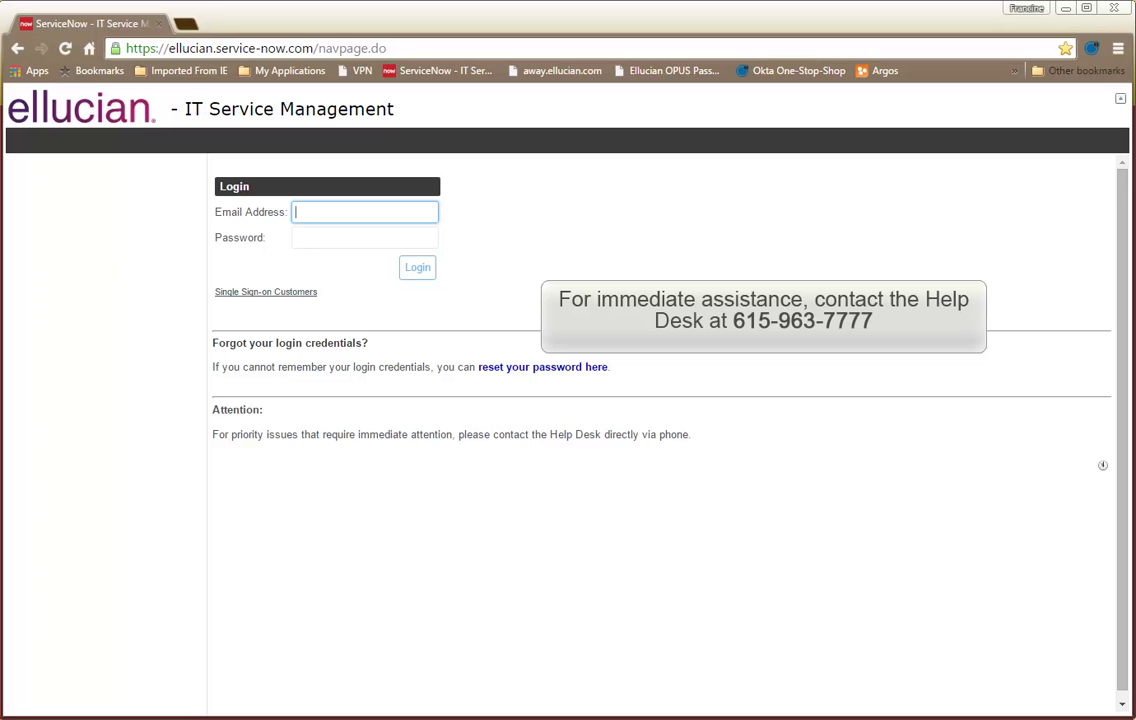
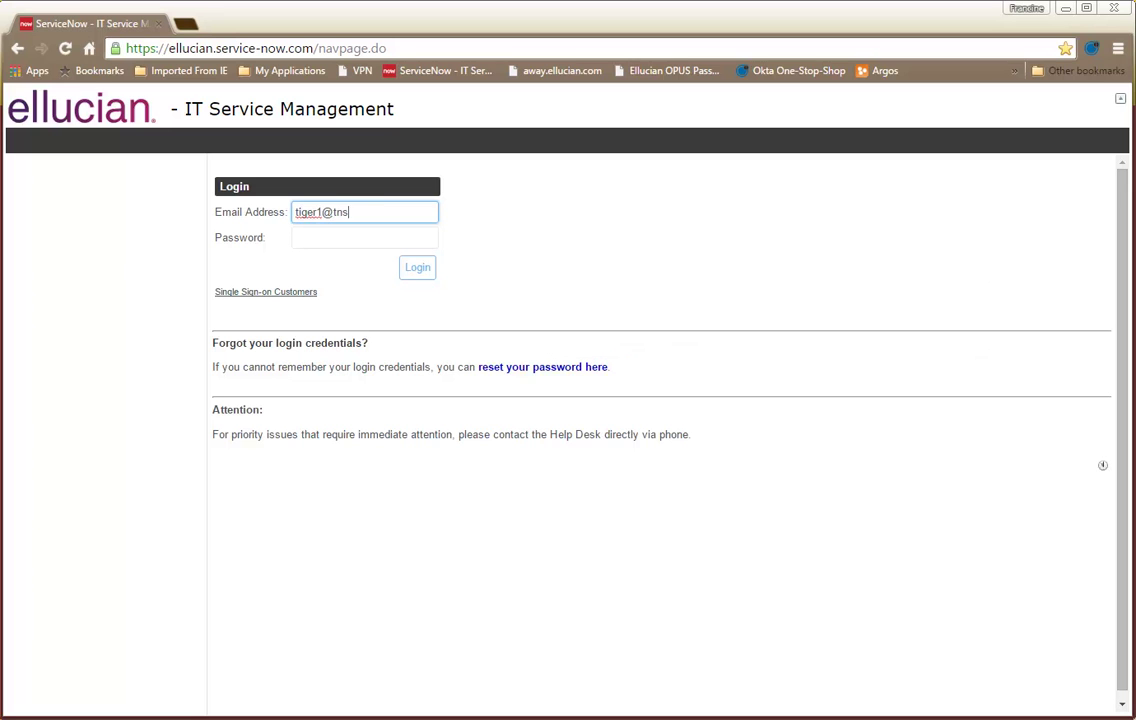
Step: Sign in to the Help Desk Portal with the university email address and account password
key(Tab)
text(*********)
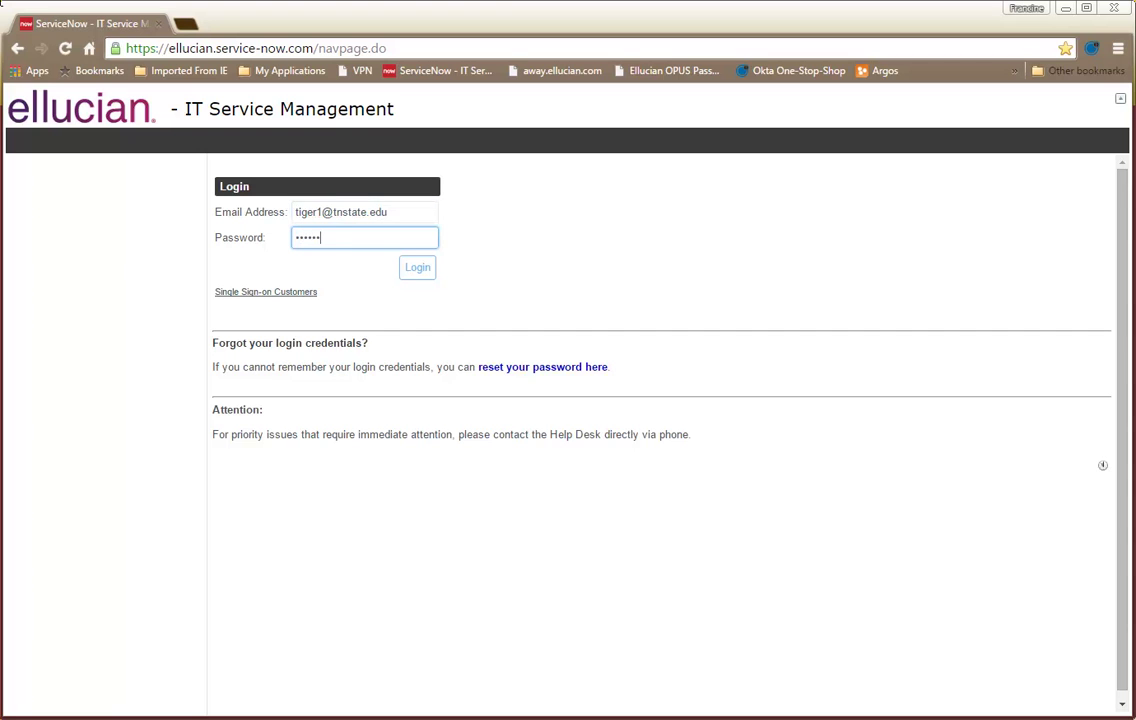
text(*)
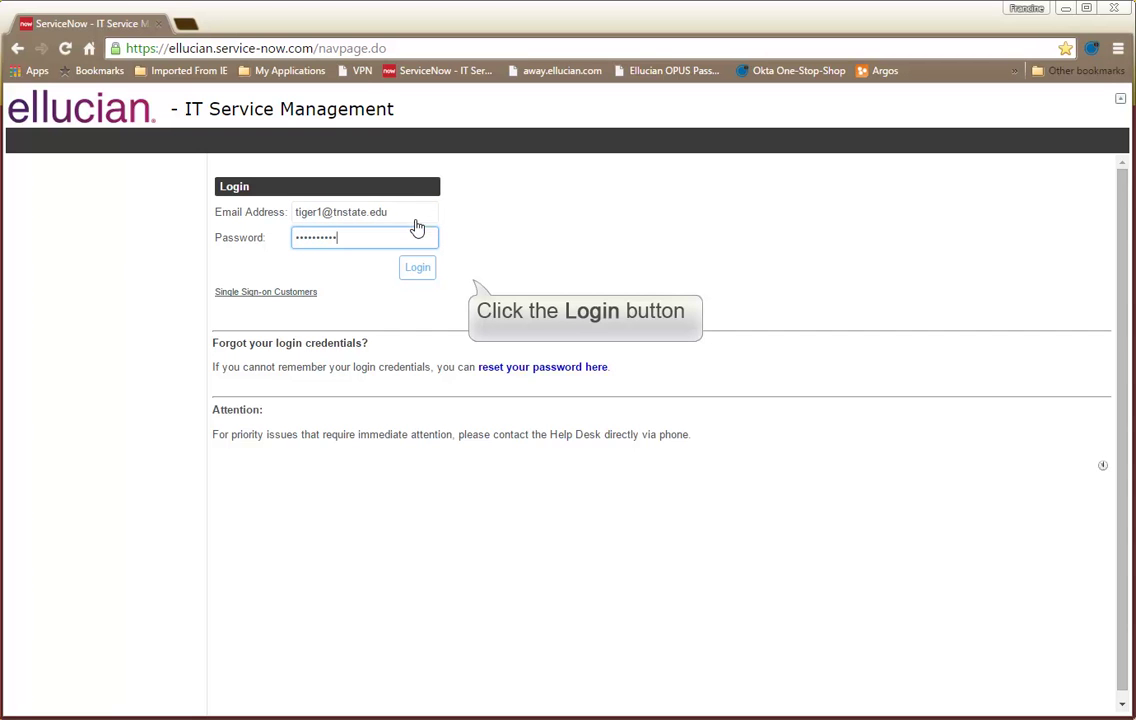
click(415, 270)
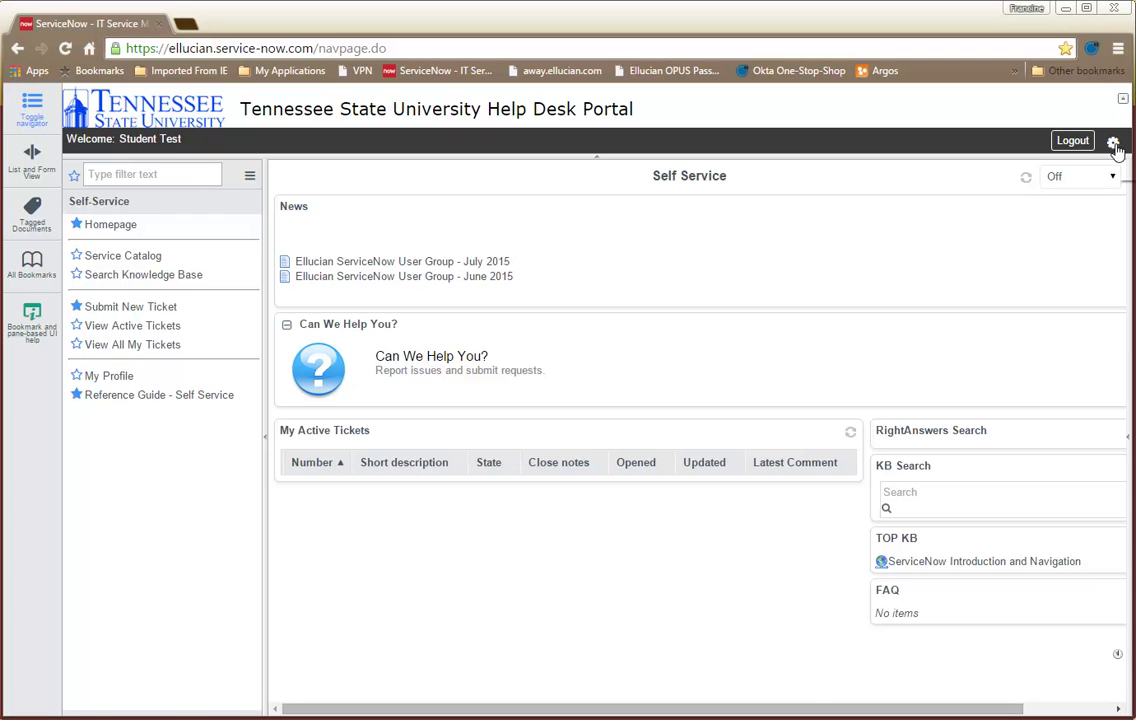
click(1114, 145)
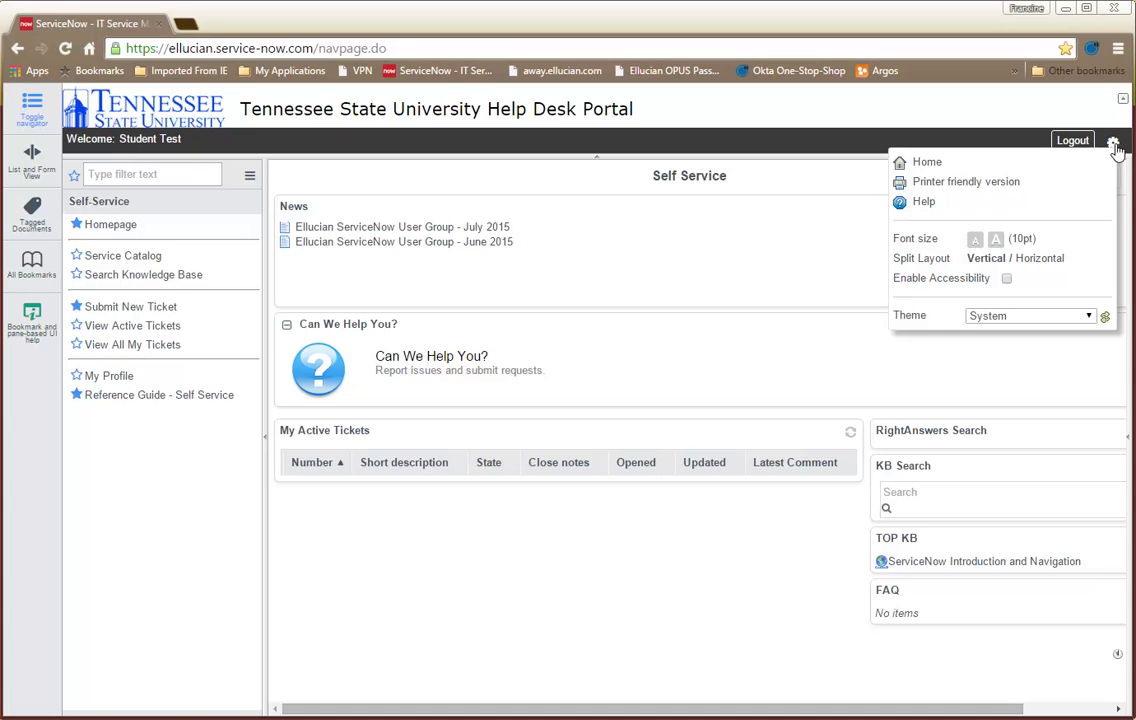
click(922, 164)
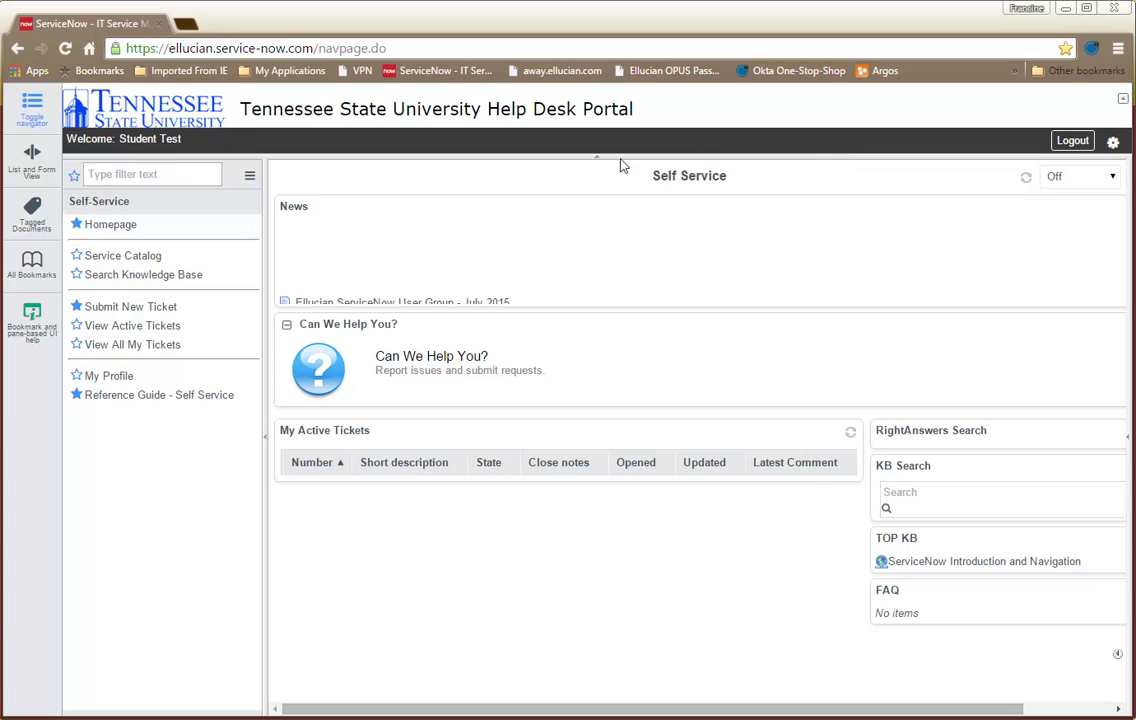
Step: Start a new ticket, entering the best contact phone number and Main Campus as campus
click(145, 308)
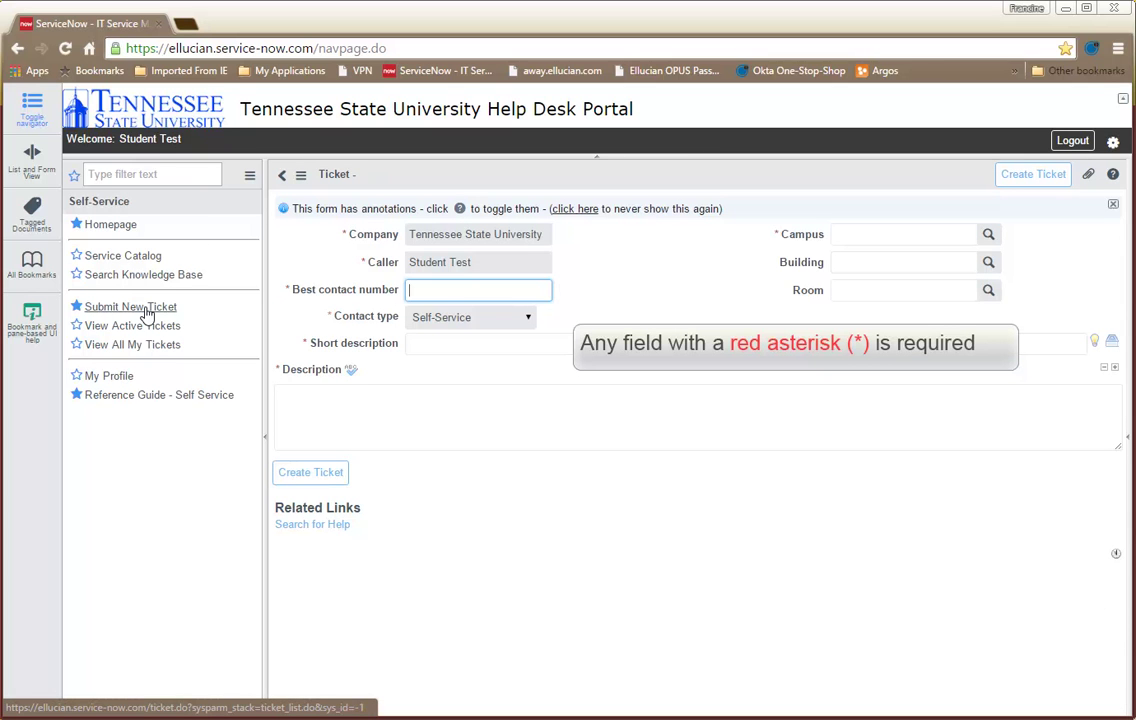
text(6155551234)
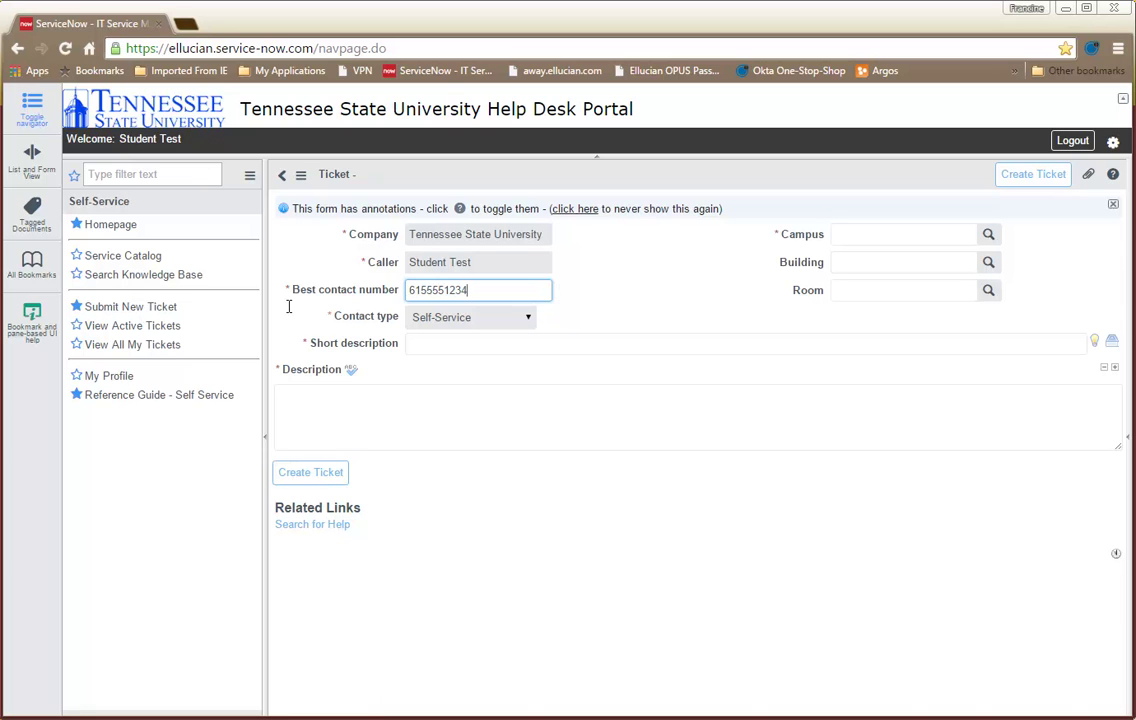
click(855, 236)
text(M)
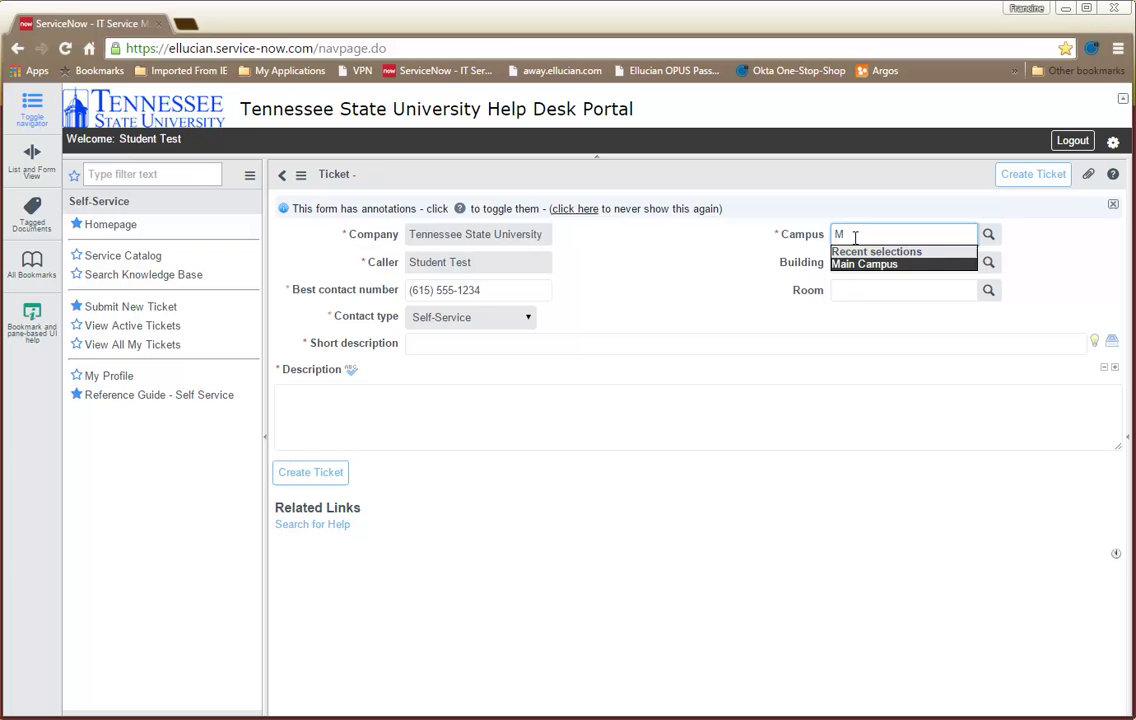
key(Tab)
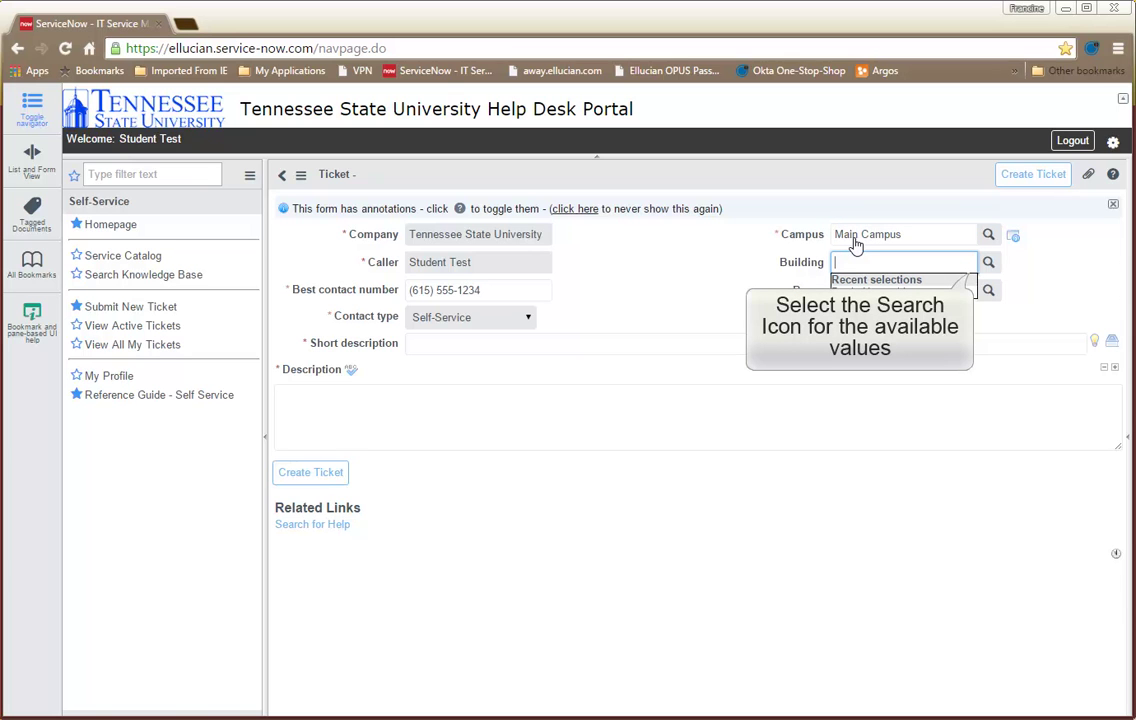
Step: Search the building locations for 'Davis' and pick Davis Humanities
click(988, 262)
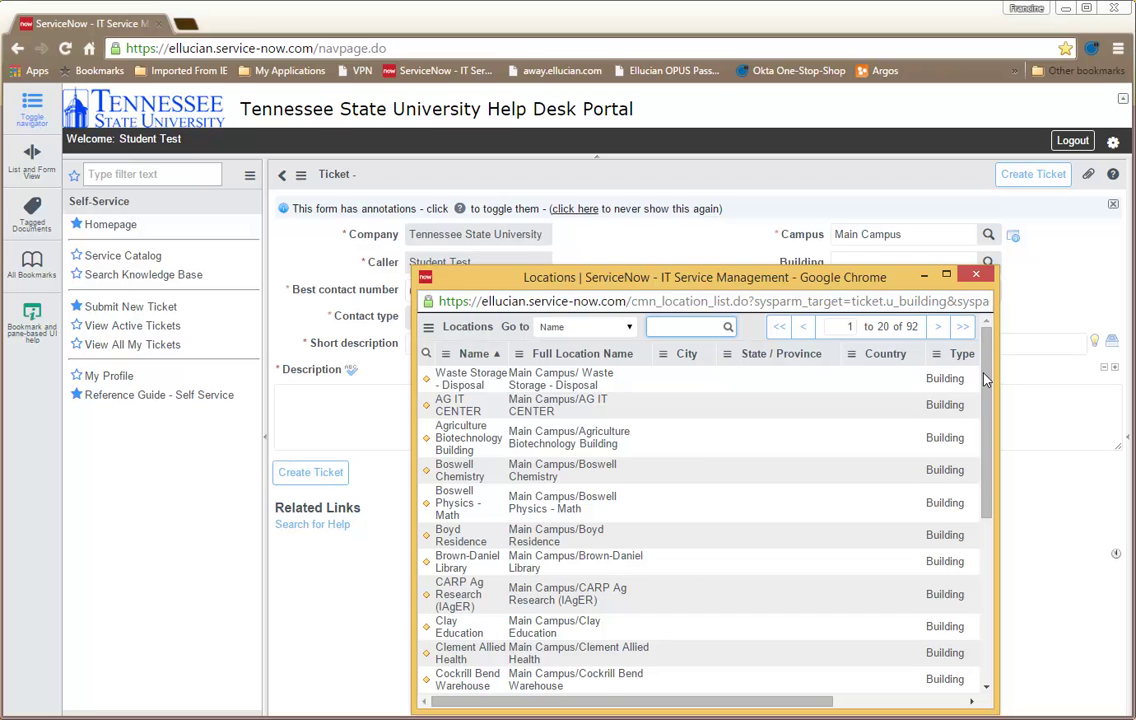
drag(984, 378, 1001, 556)
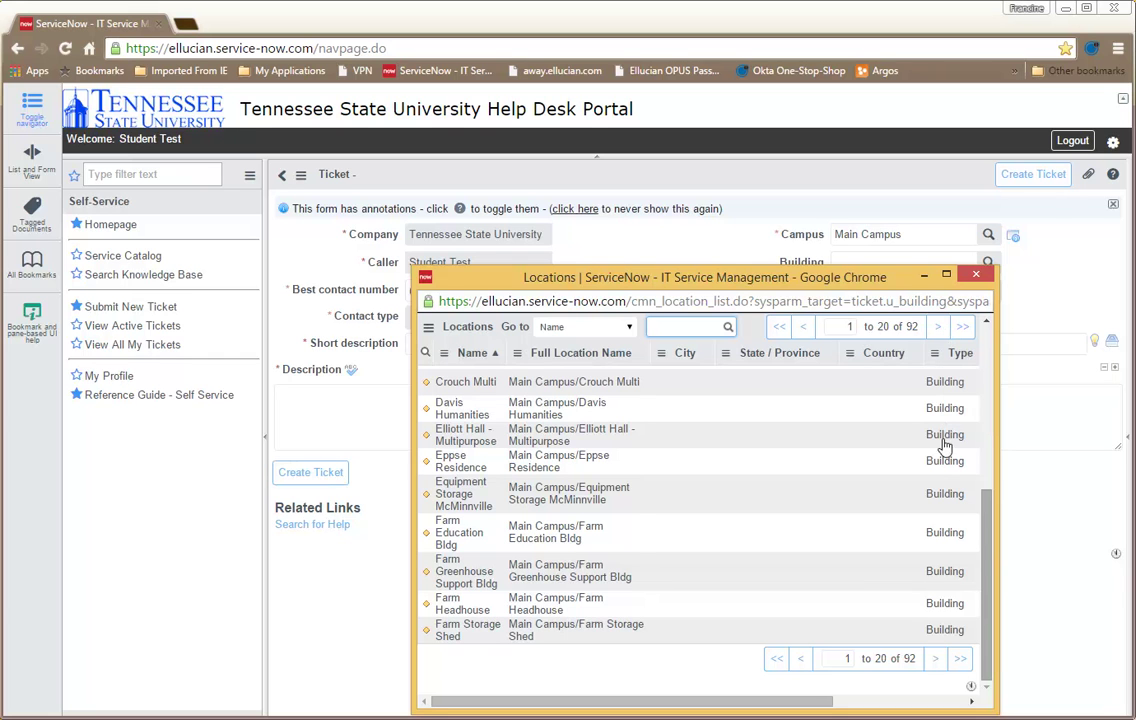
click(938, 326)
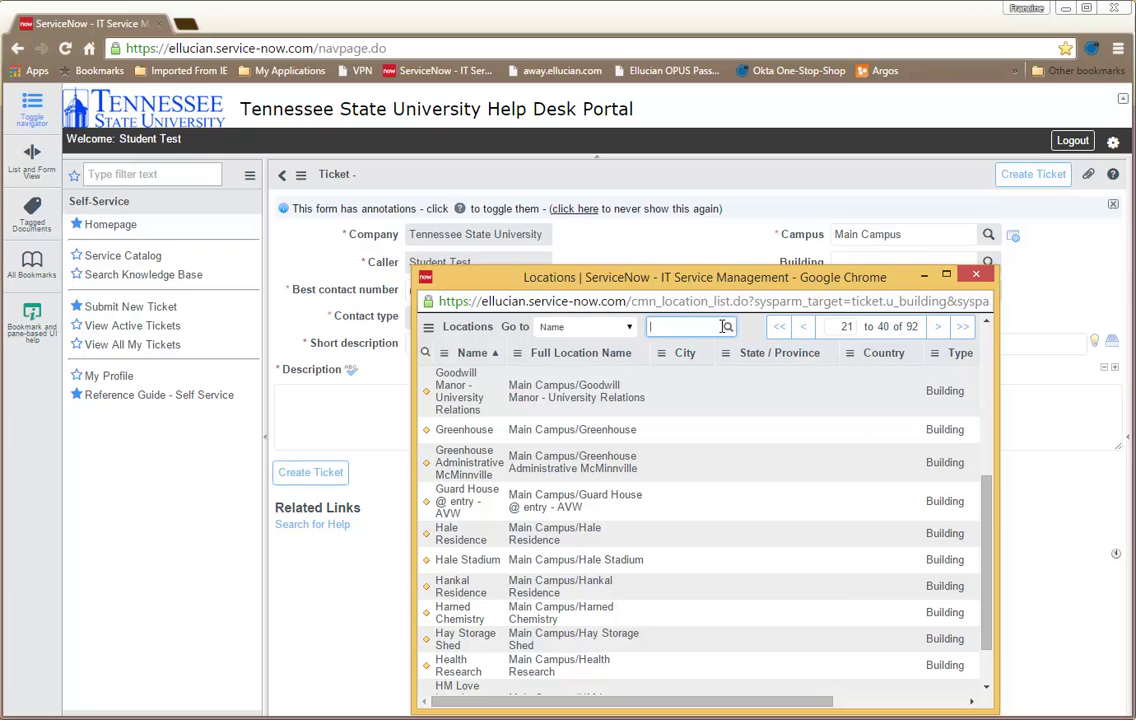
text(Davis)
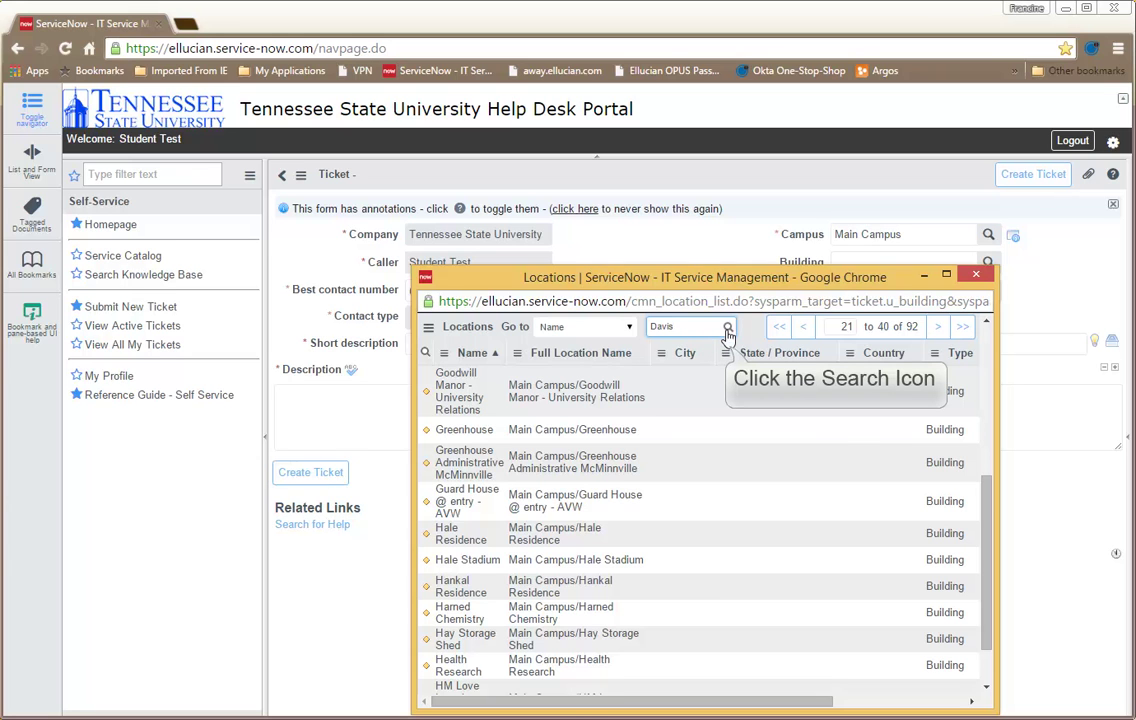
click(729, 331)
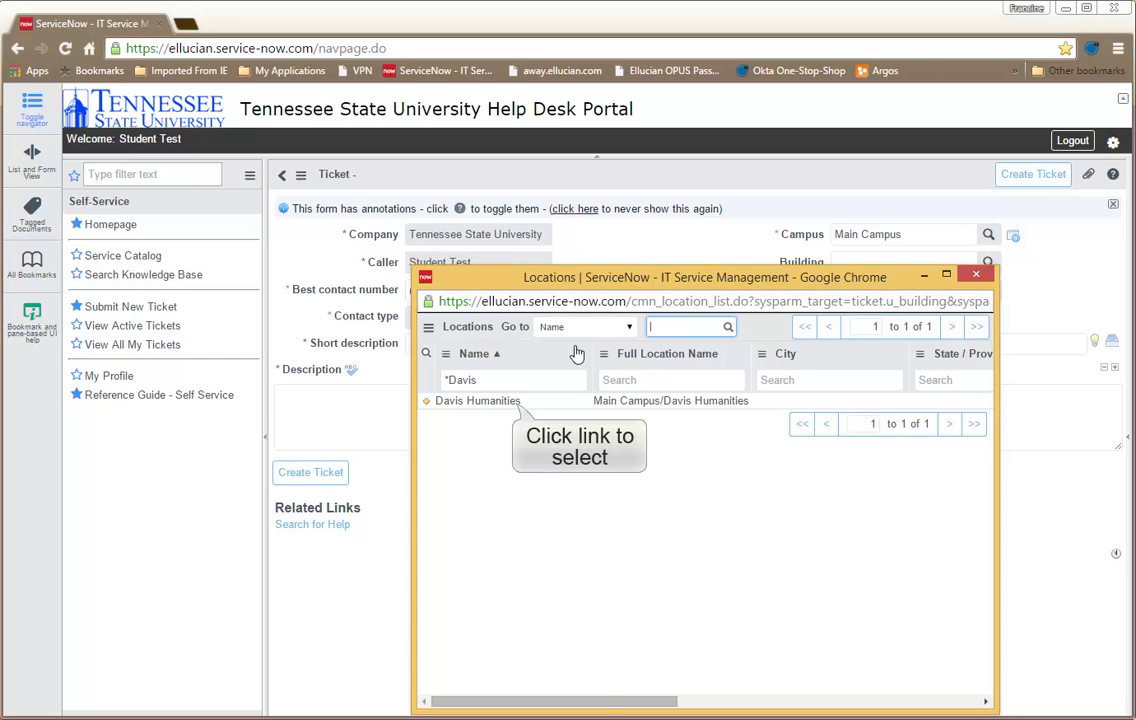
click(511, 400)
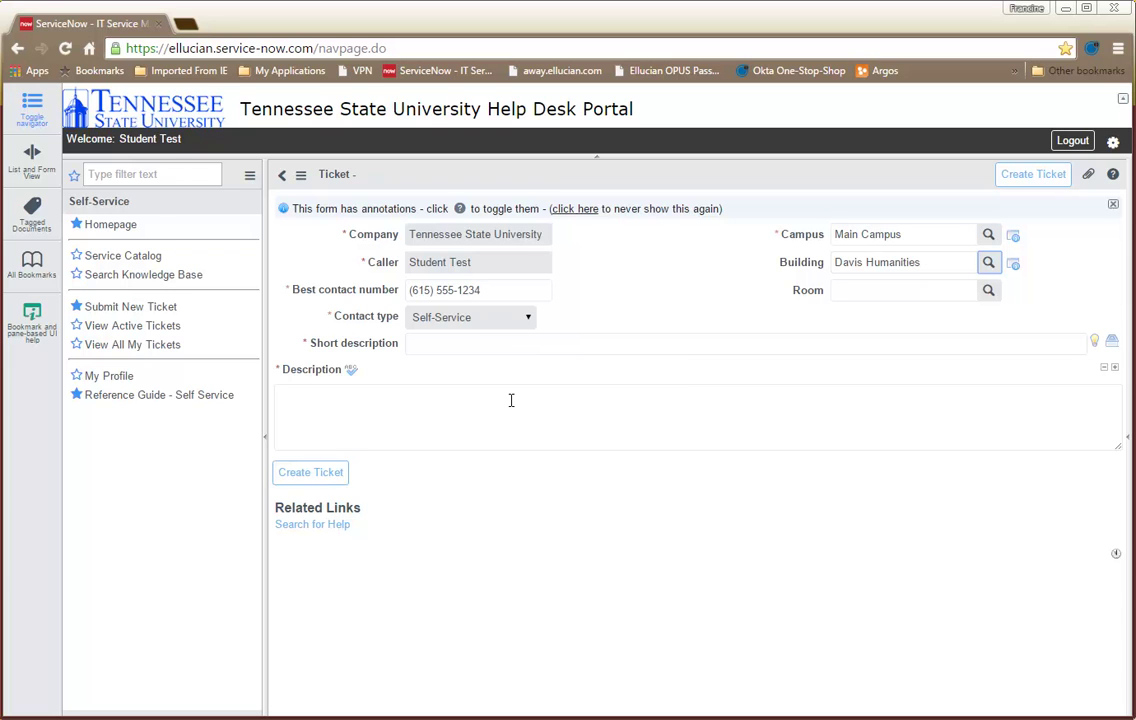
Step: Enter short description 'Password Reset' and description 'Please reset my Banner PROD password.'
click(510, 343)
text(Password )
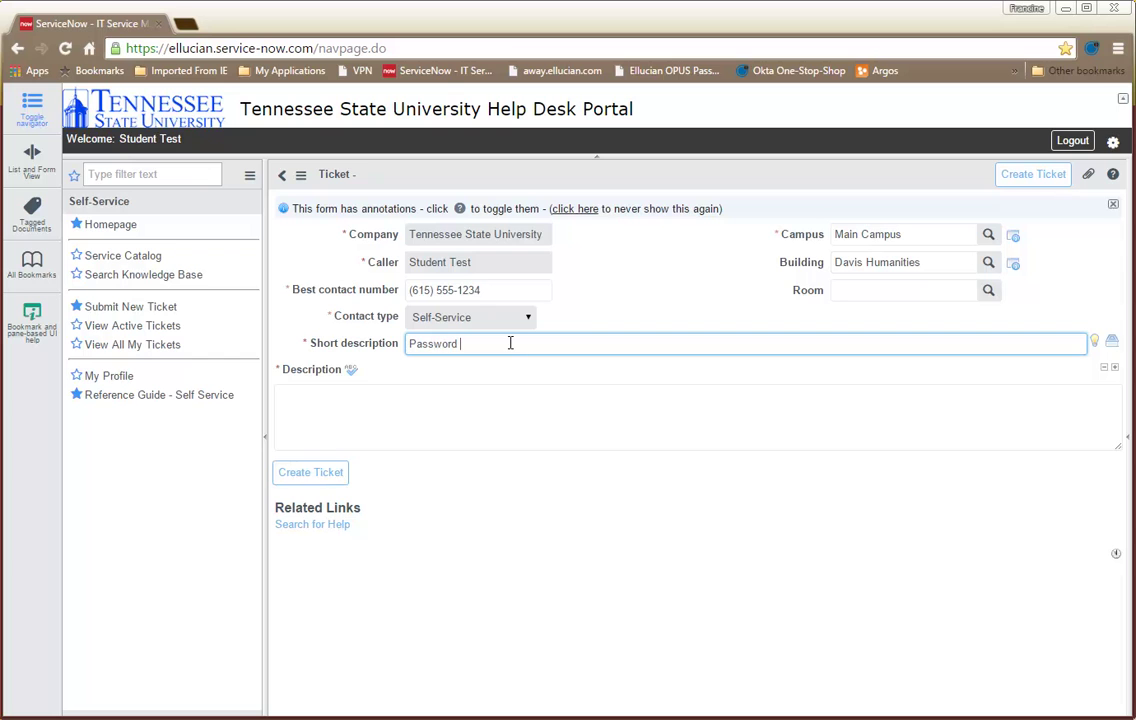
text(Reset)
key(Tab)
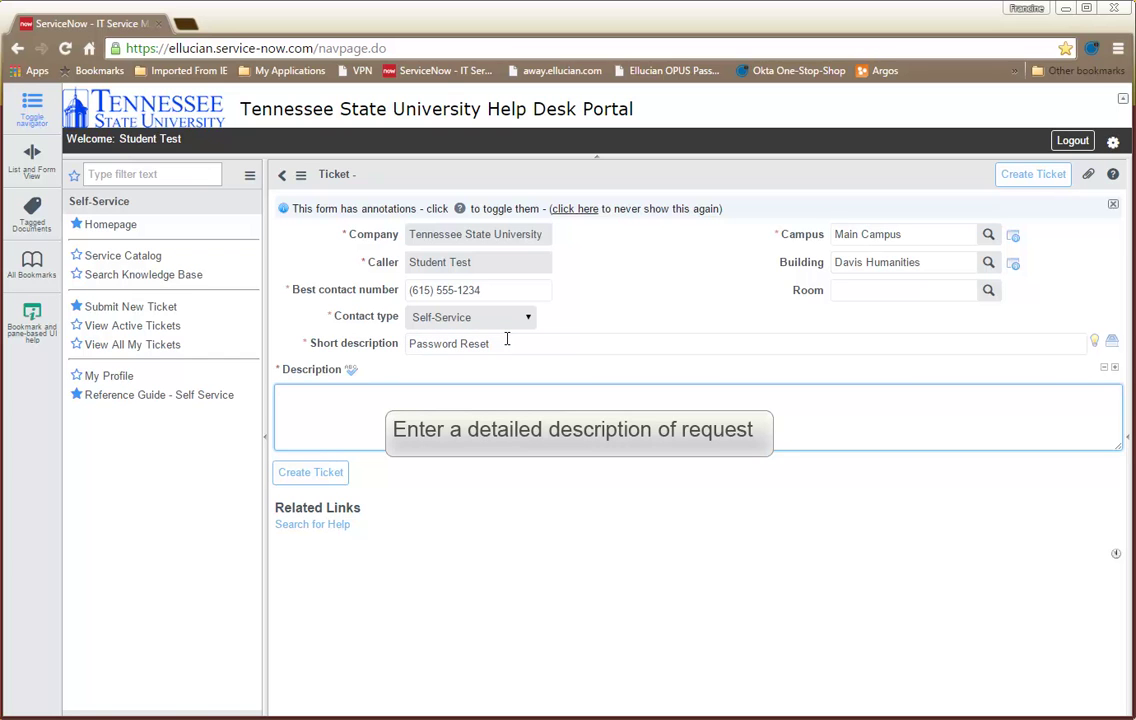
text(Please reset my Banner PROD password.)
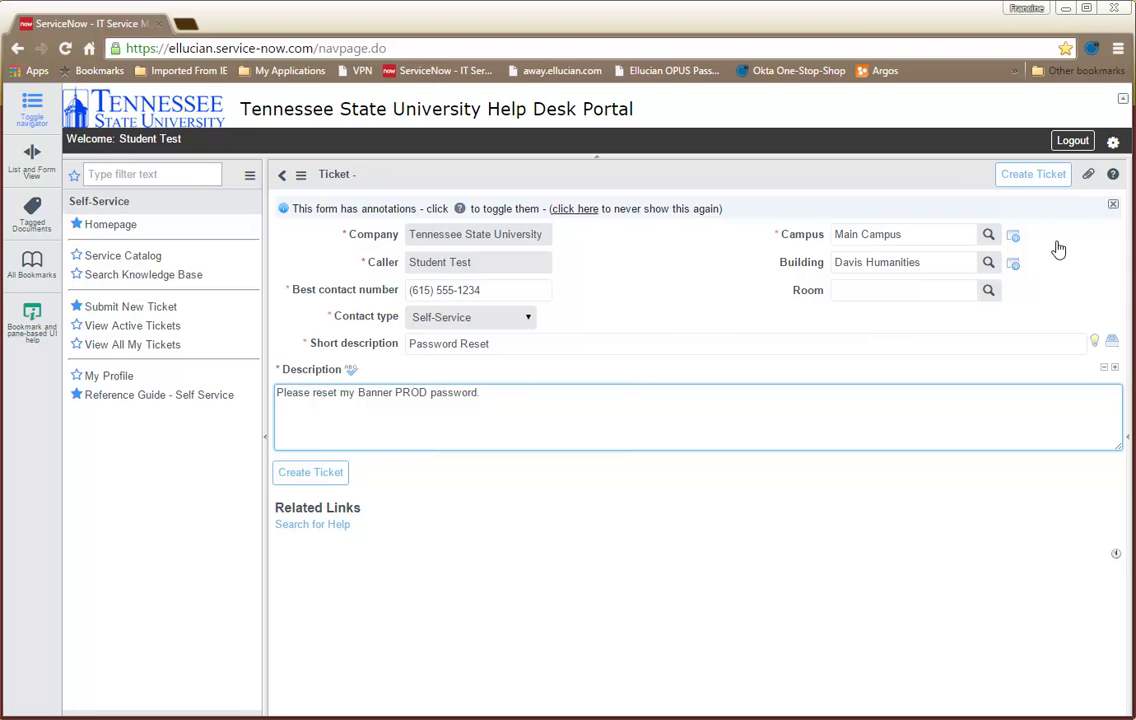
Step: Browse for Attachment.docx, attach it to the ticket, and close the attachments dialog
click(1088, 175)
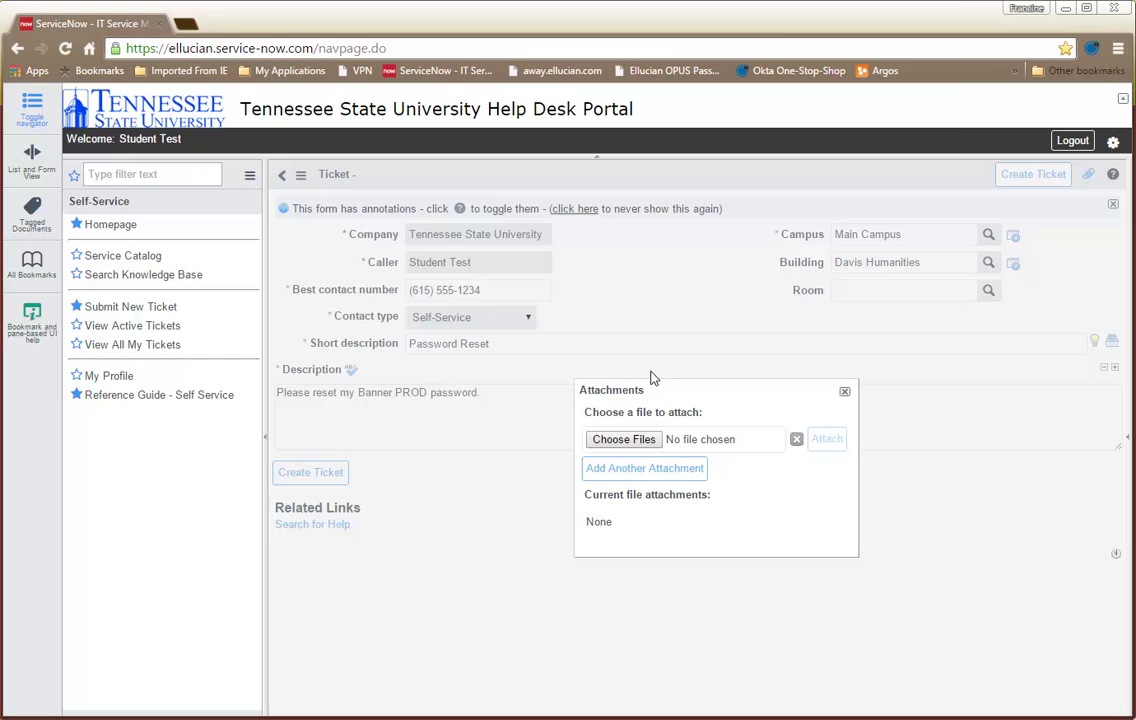
click(643, 445)
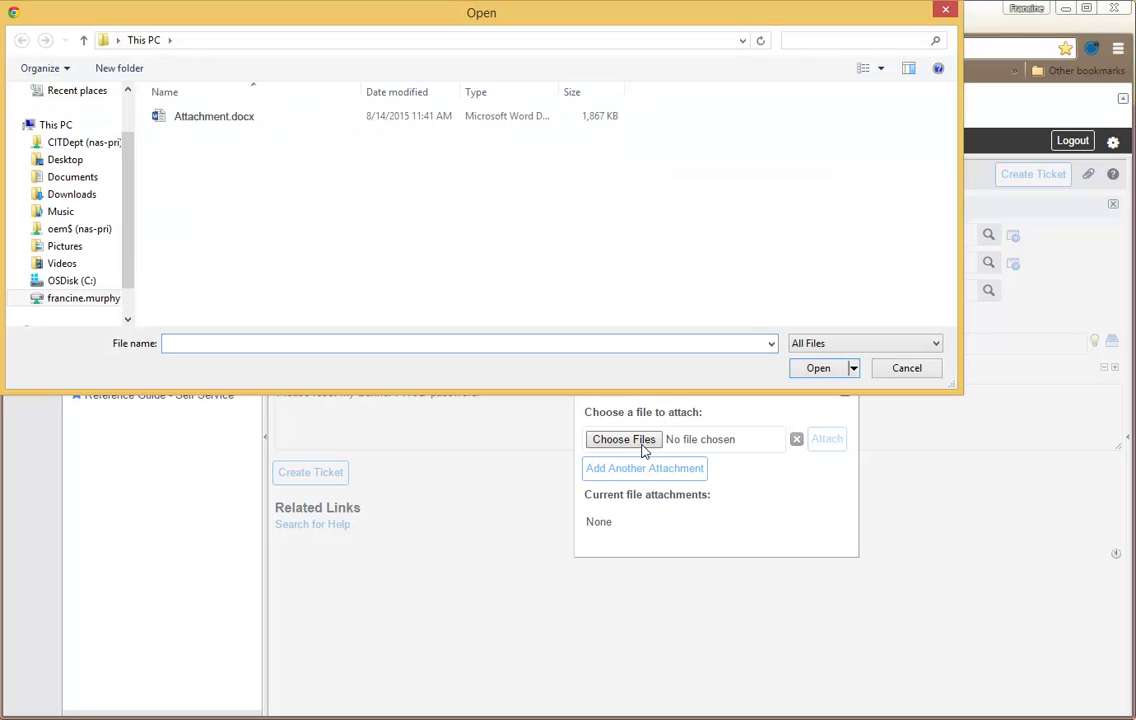
key(Down)
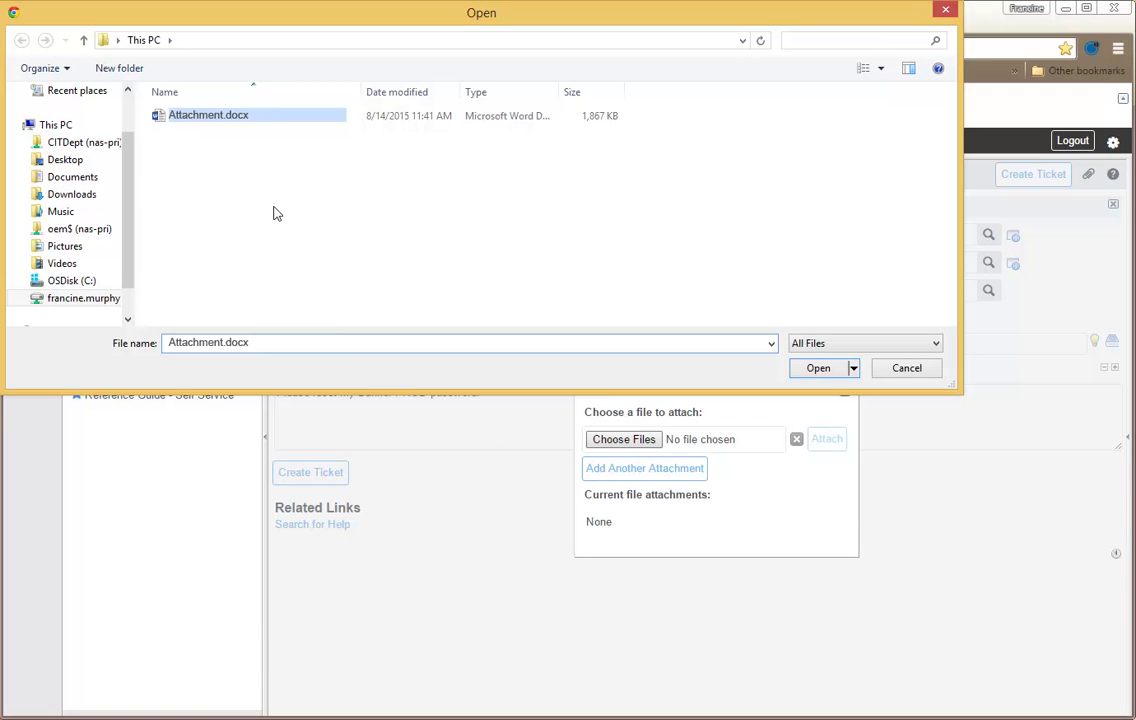
click(266, 116)
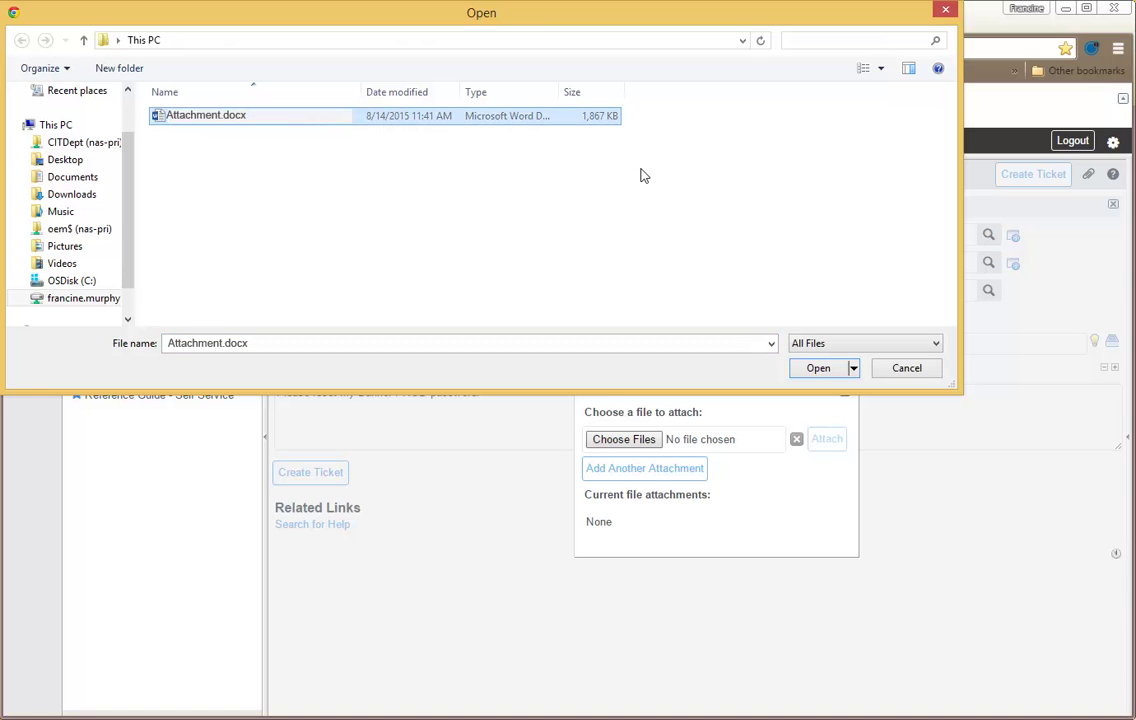
click(816, 368)
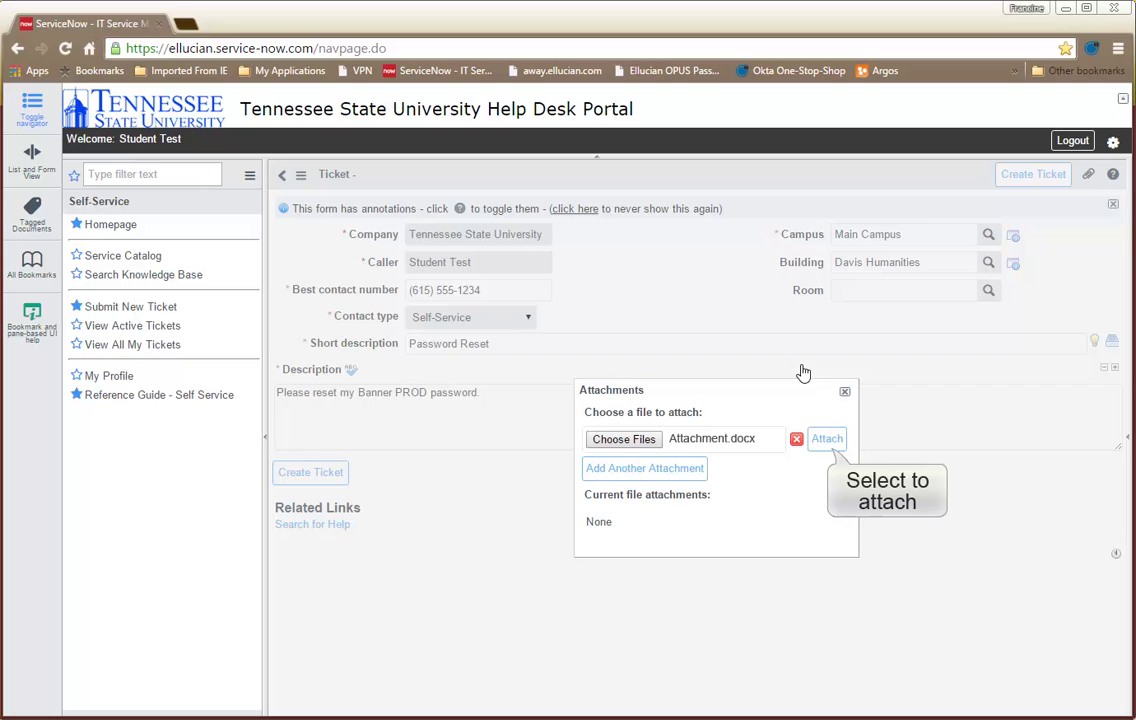
click(826, 448)
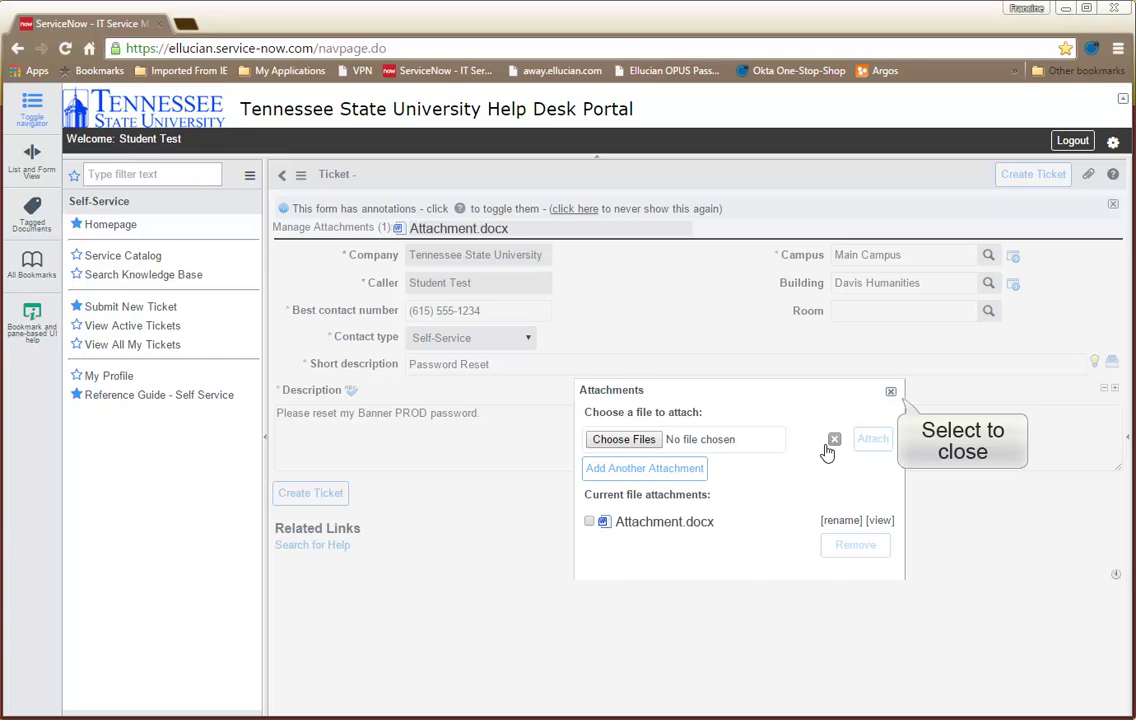
click(891, 393)
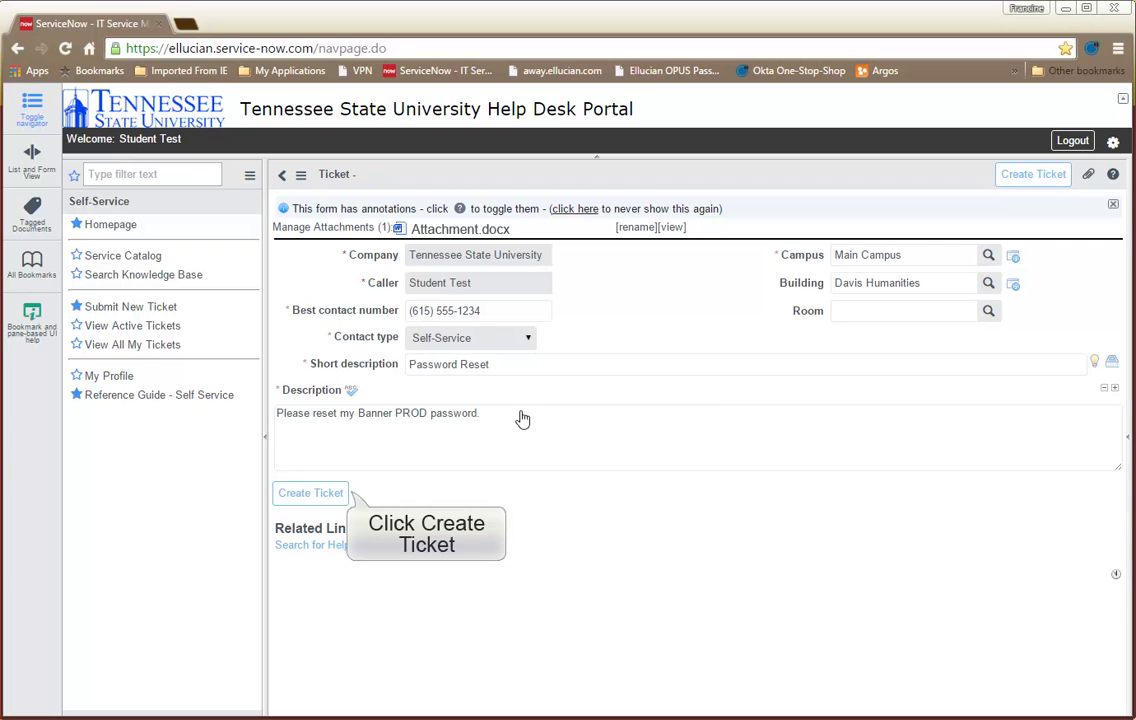
click(325, 495)
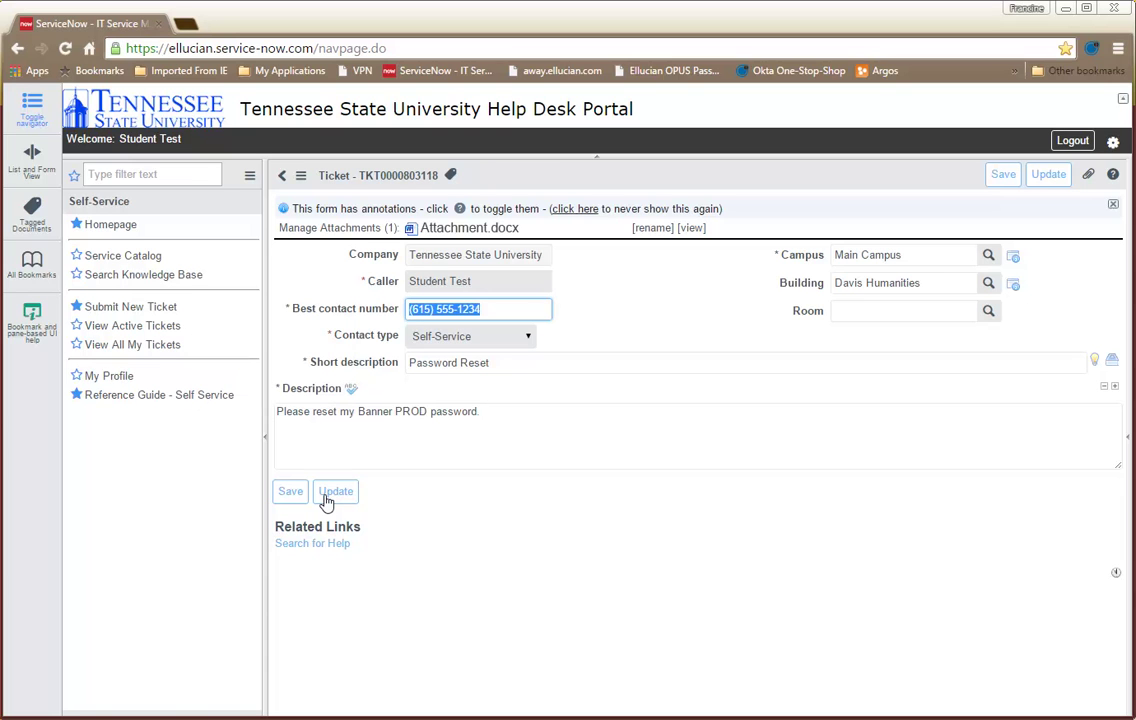
click(157, 332)
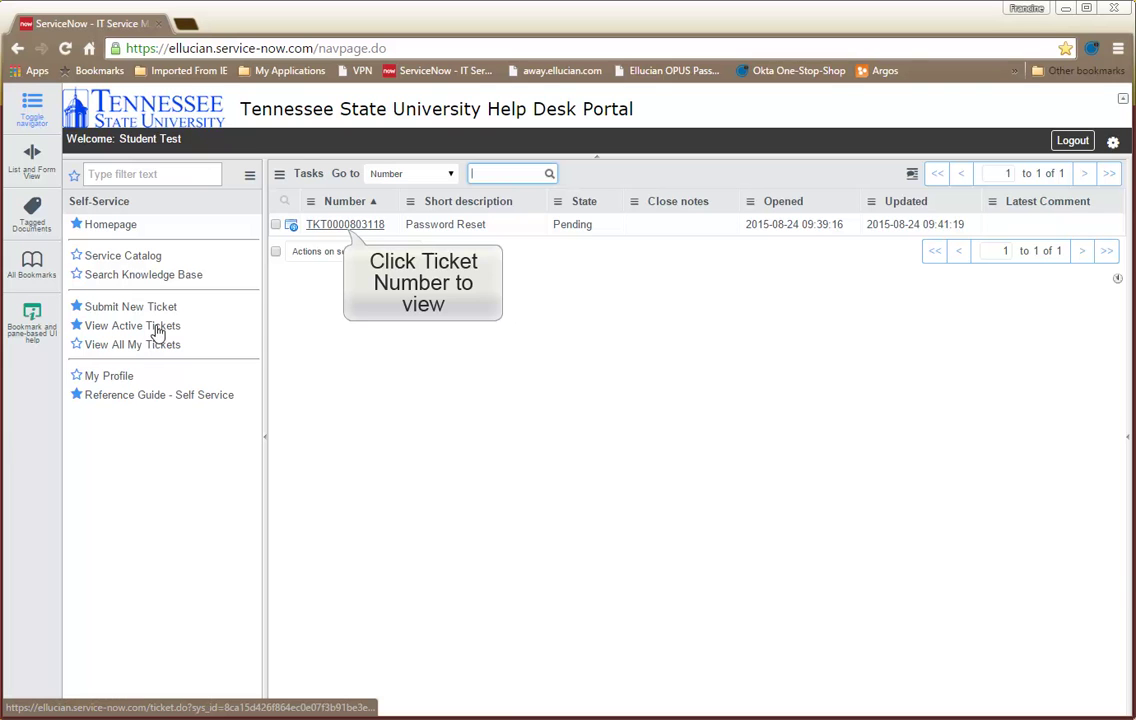
click(343, 226)
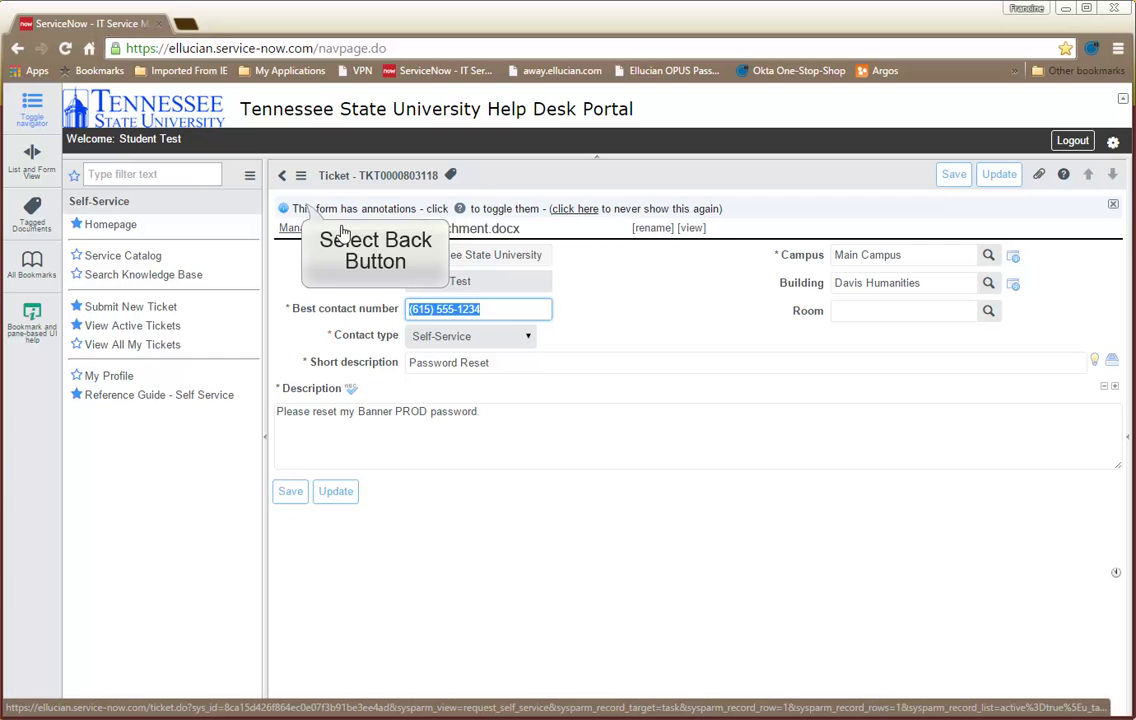
click(282, 176)
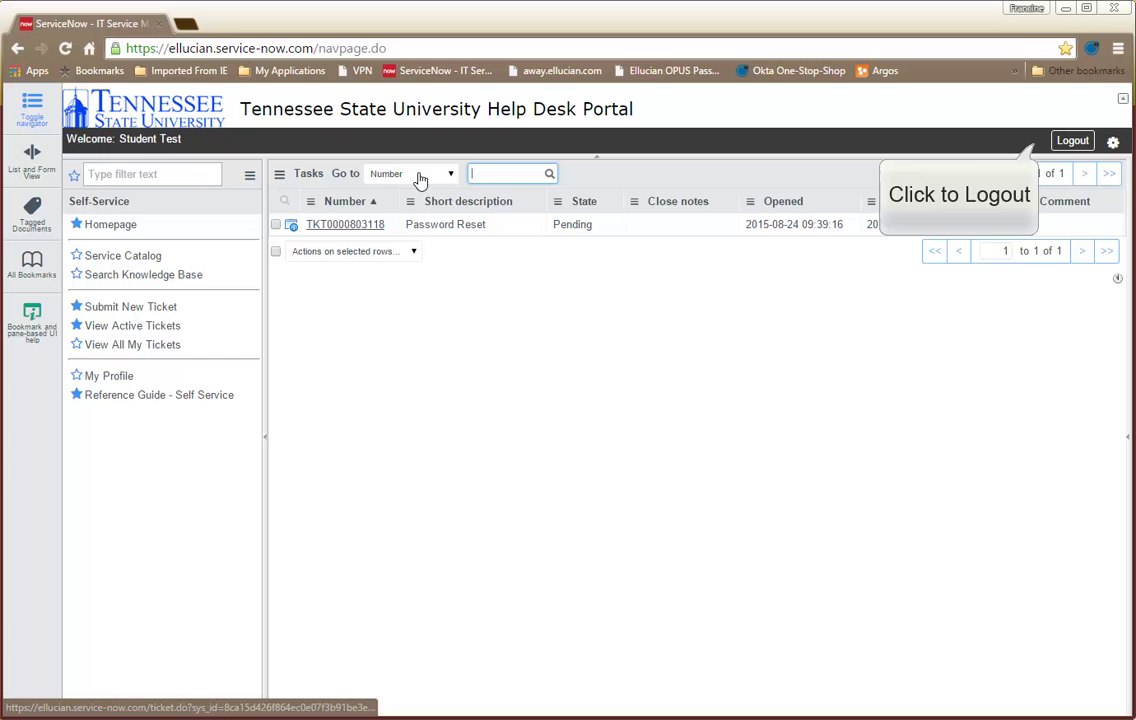
Step: Log out from the header to return to the login page
click(1073, 145)
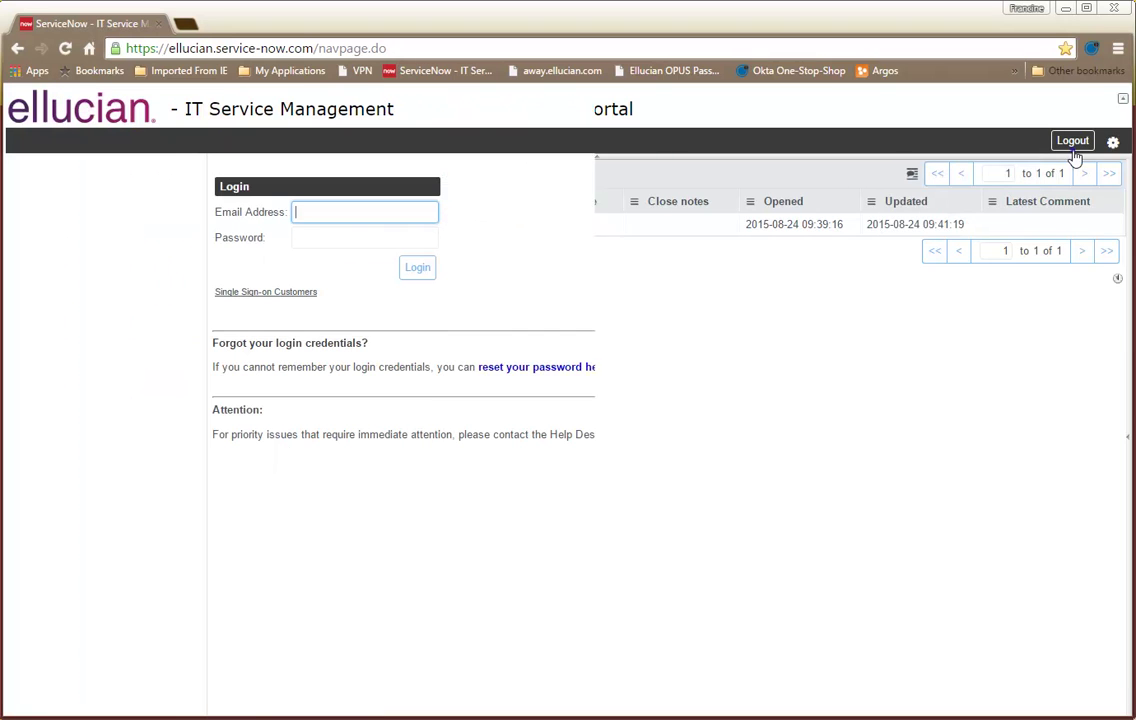